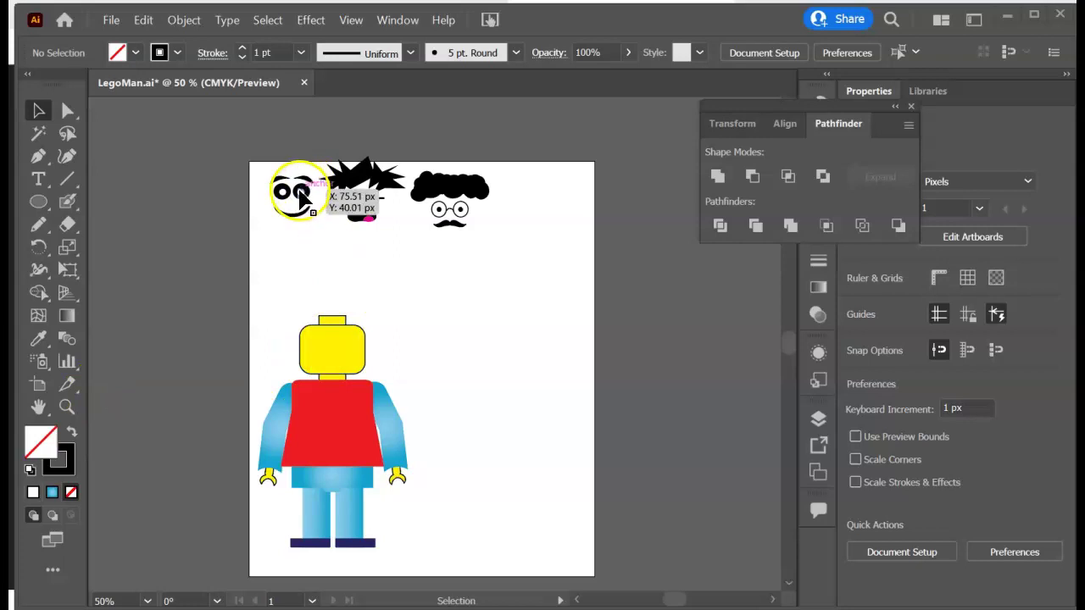
- Place the big-eyed smiling face on the Lego man's yellow head and select the whole figure
drag(299, 207, 337, 352)
click(470, 390)
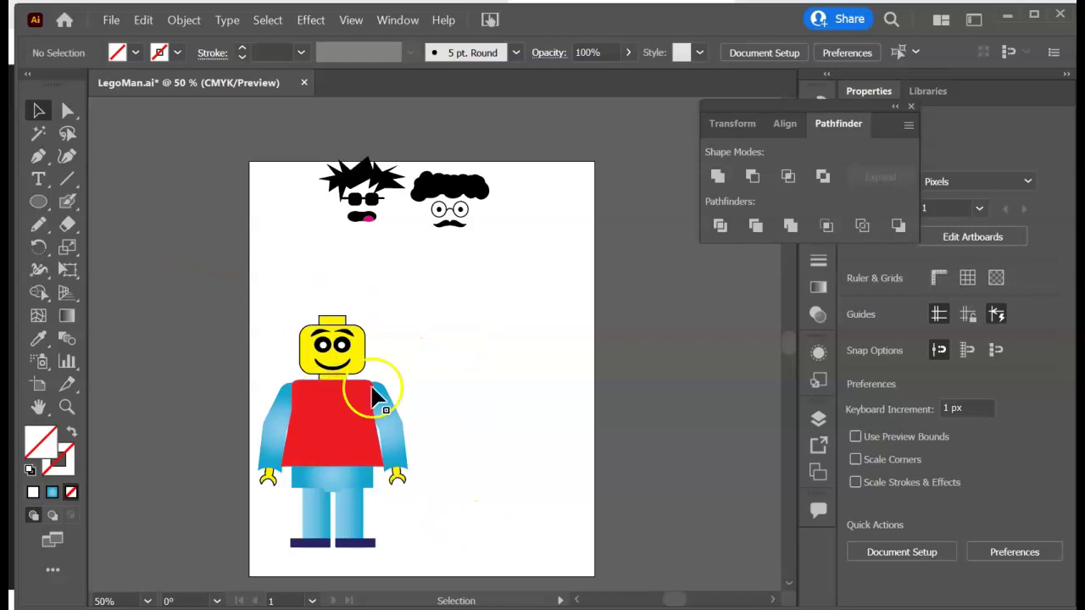
drag(231, 301, 402, 512)
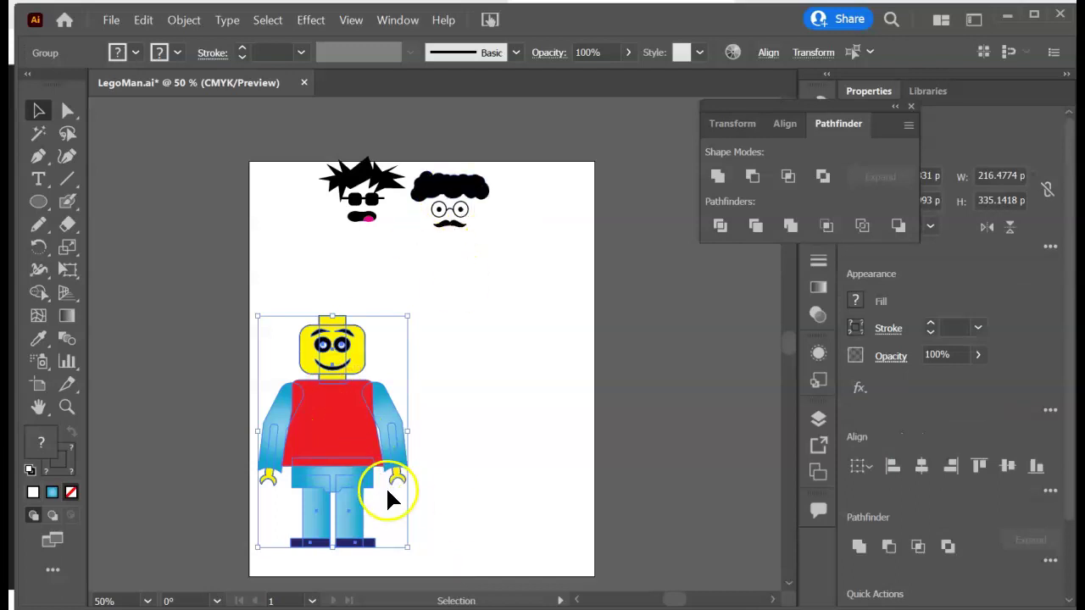
- Export the selected figure for screens and rename its asset from Asset 2 to legosmile
click(112, 21)
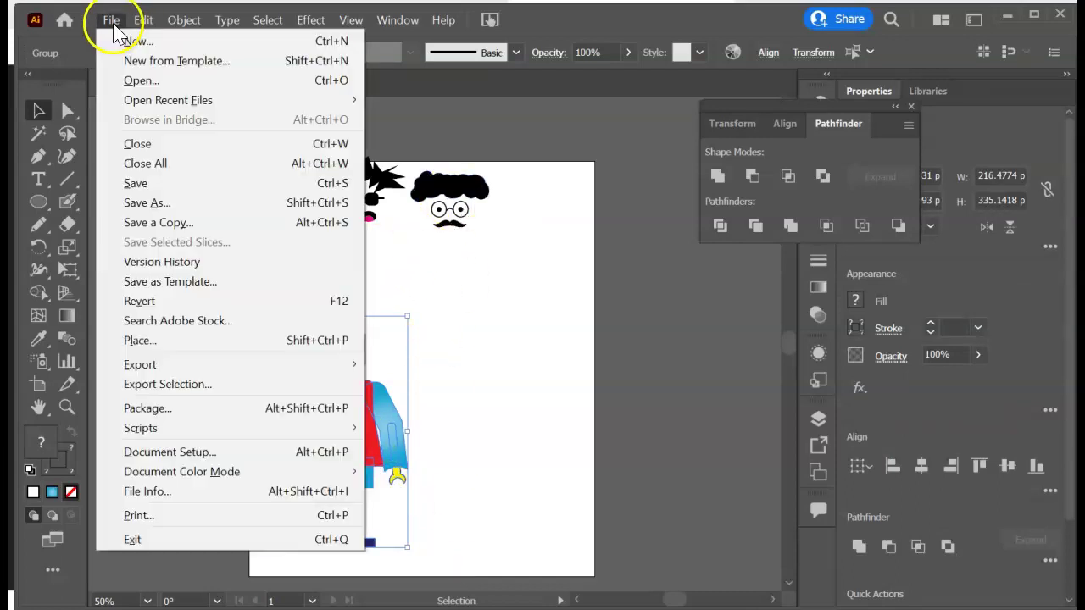
click(179, 383)
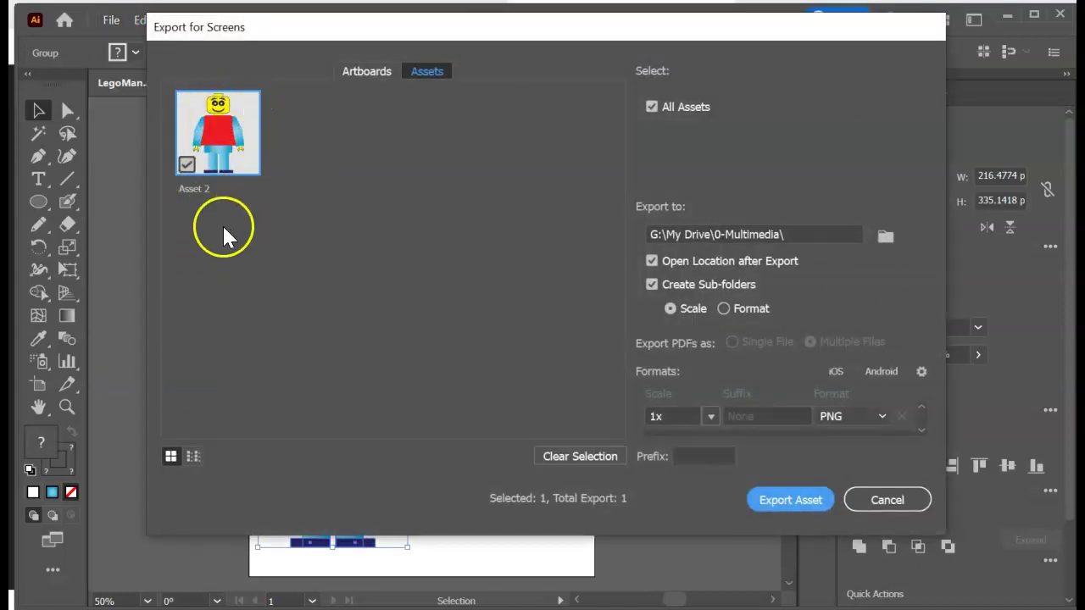
double_click(202, 189)
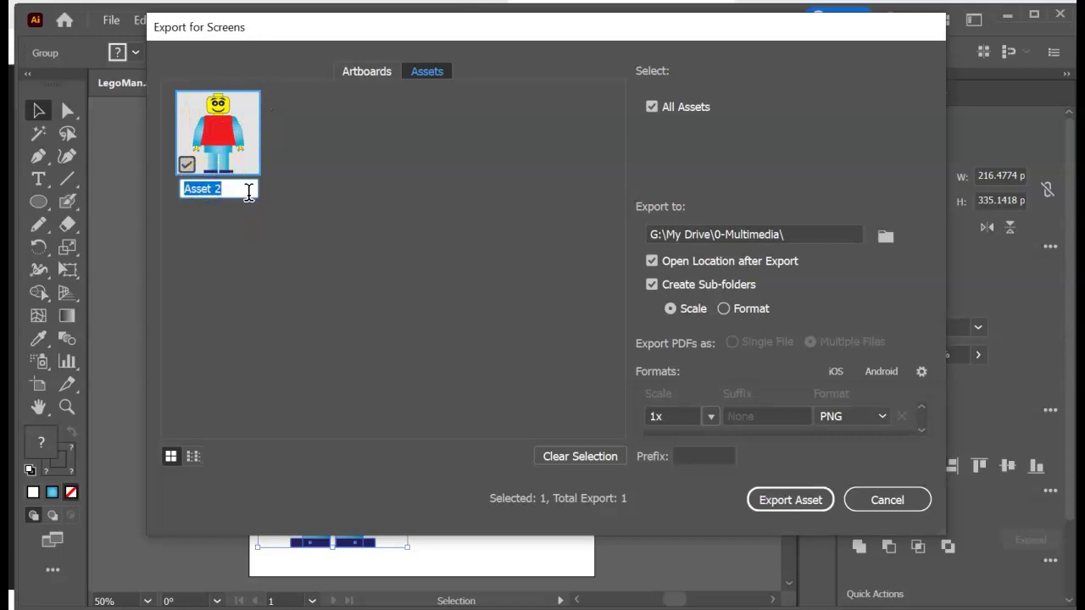
text(legosmile)
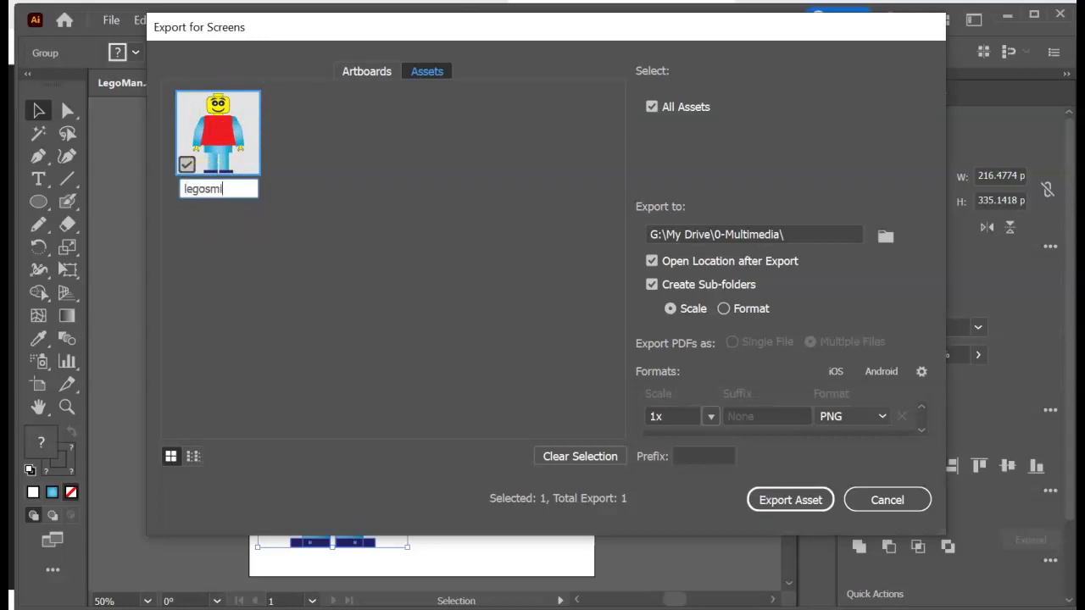
key(Return)
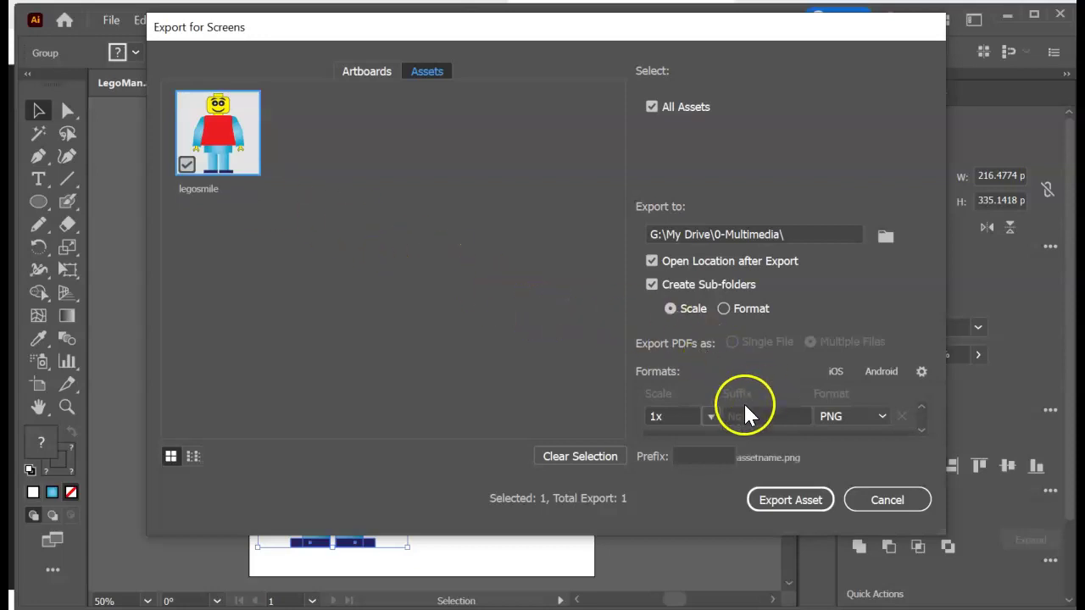
click(847, 415)
click(846, 415)
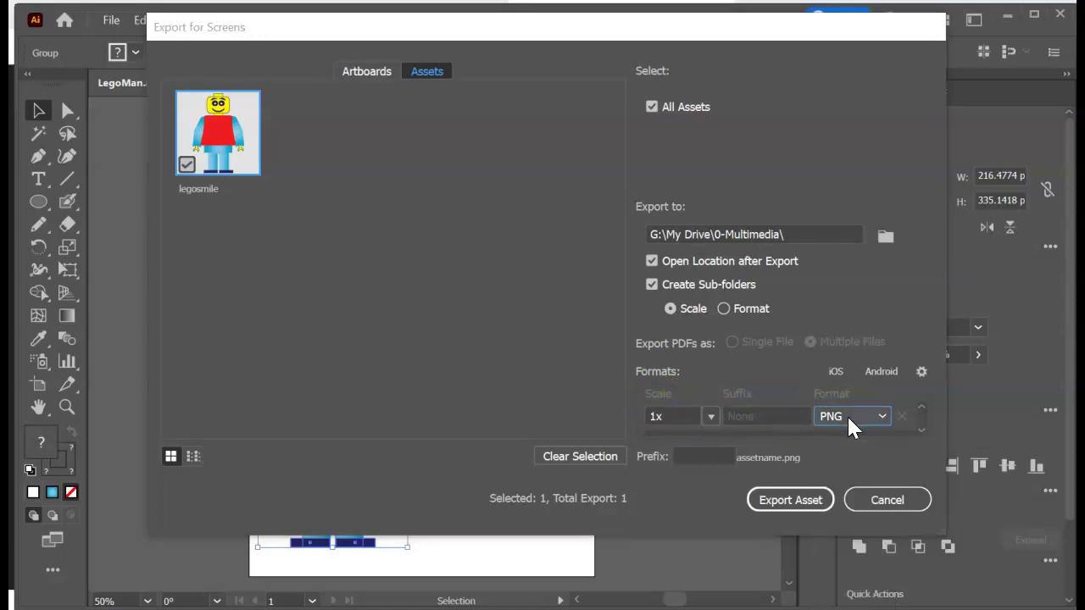
click(711, 416)
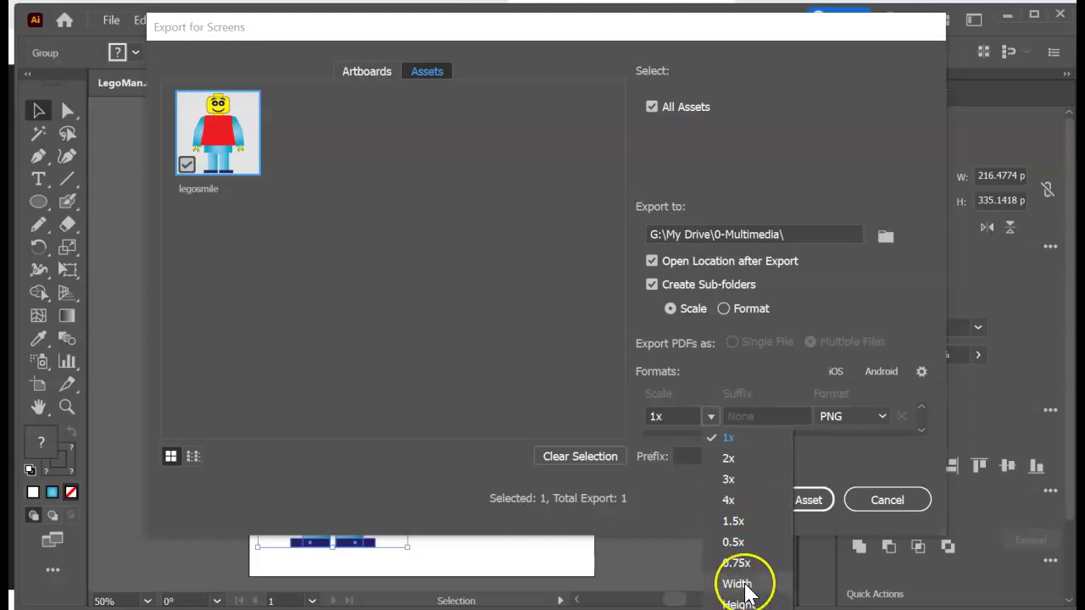
click(729, 459)
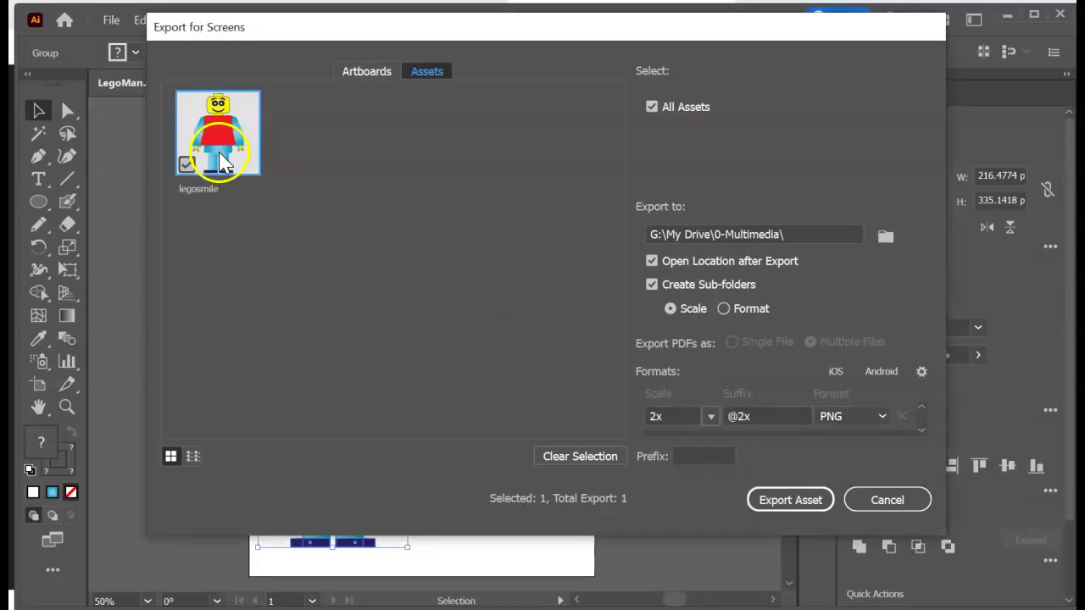
click(750, 414)
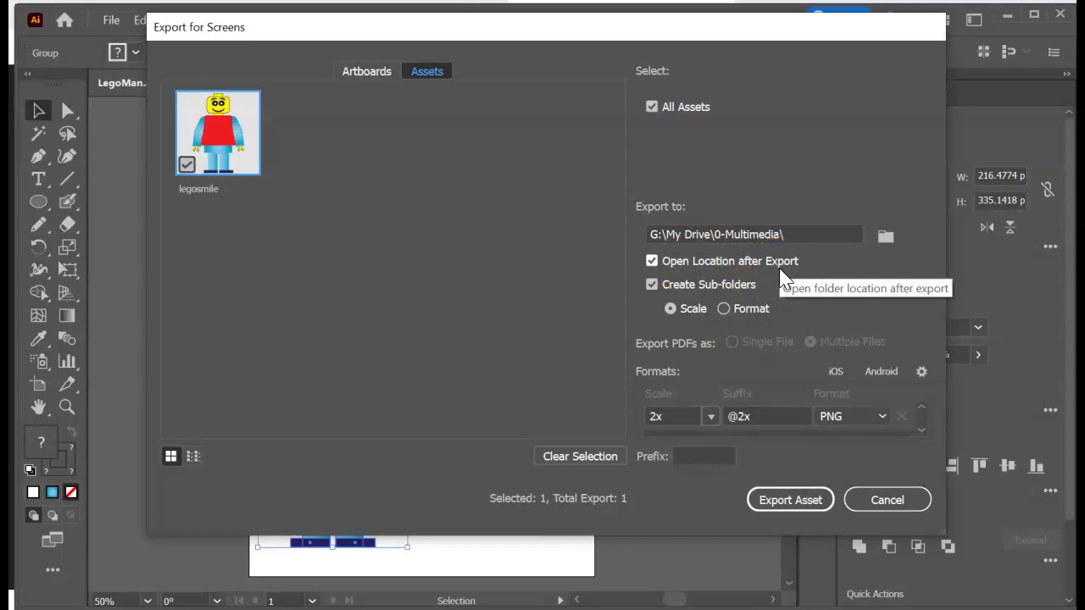
- Export legosmile, check legosmile@2x in the new 2x folder, then return to 0-Multimedia
click(791, 501)
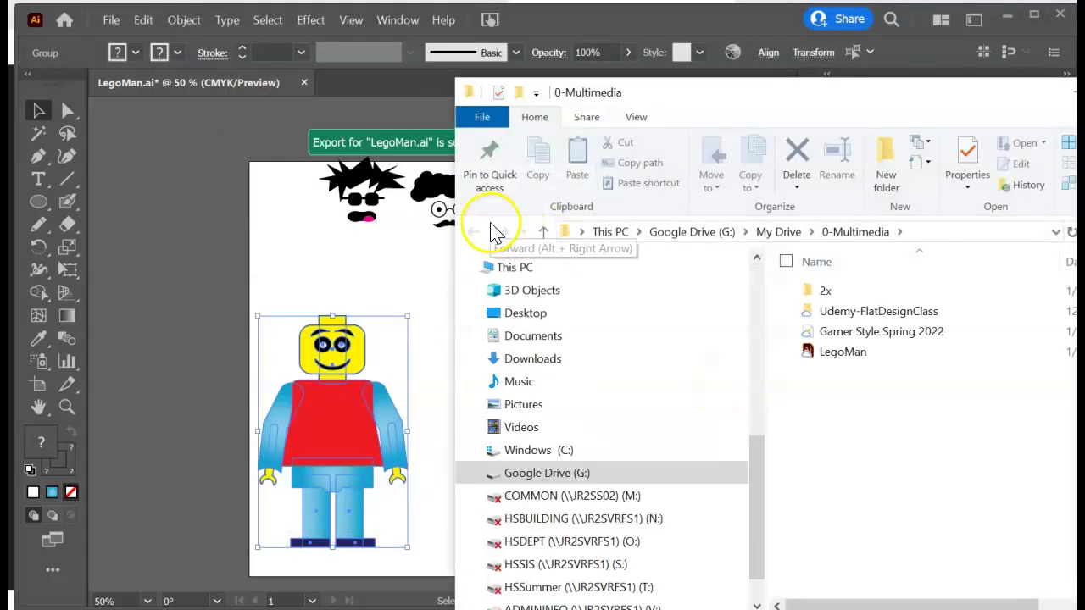
click(841, 356)
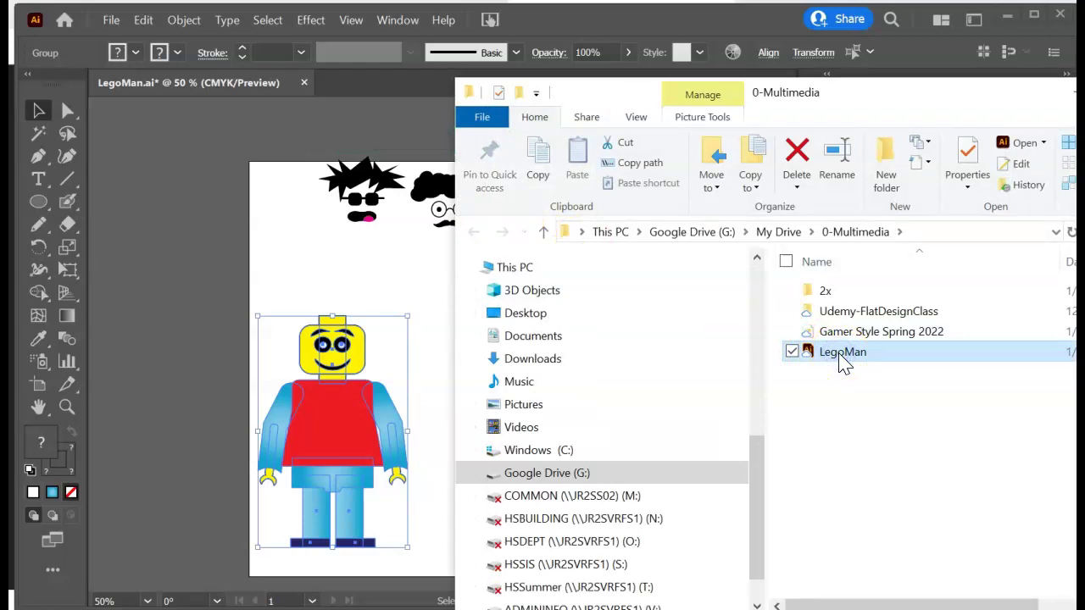
click(844, 356)
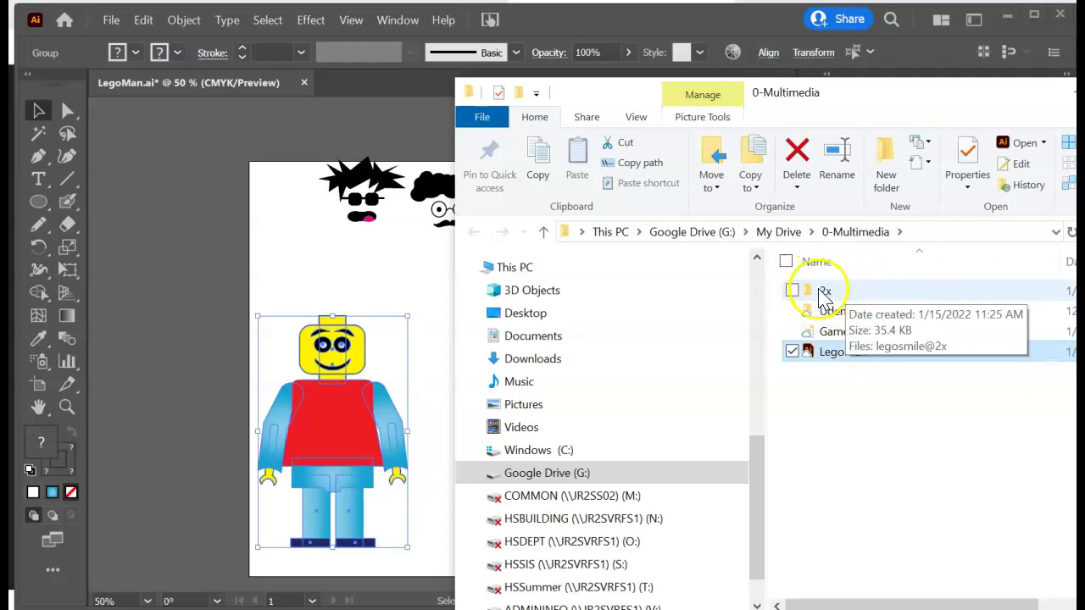
click(823, 295)
click(839, 354)
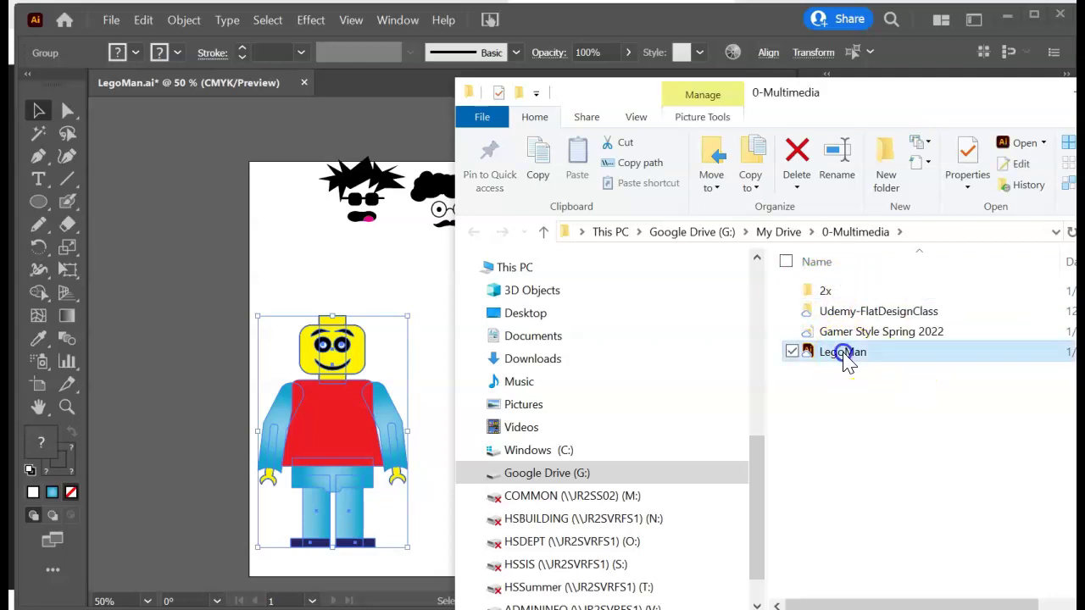
double_click(822, 297)
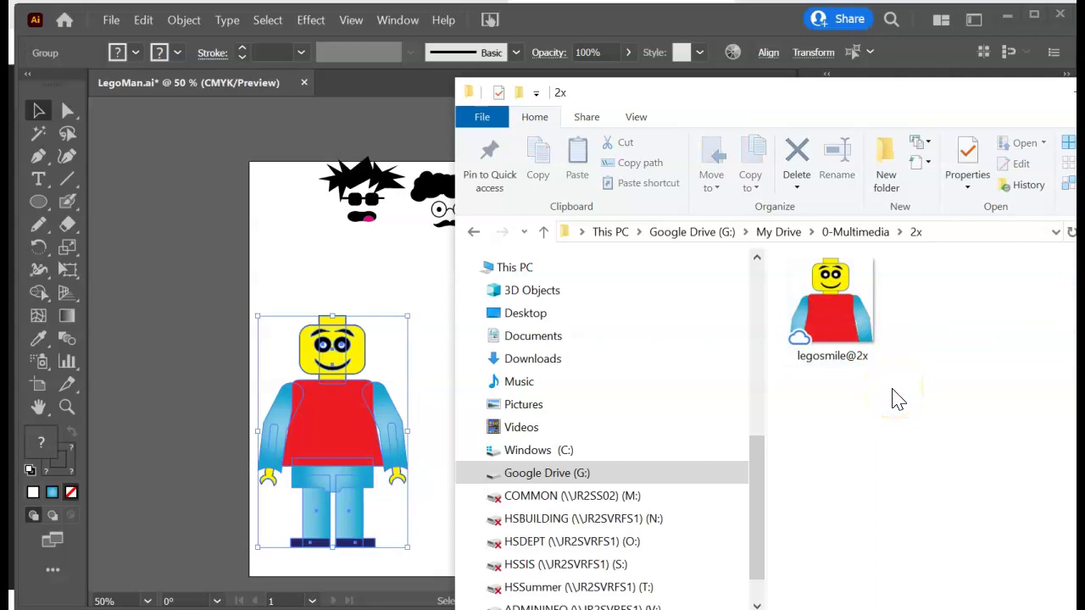
click(840, 231)
- Swap the smiling face for the curly hair, glasses and moustache, then select the whole figure
key(alt+Tab)
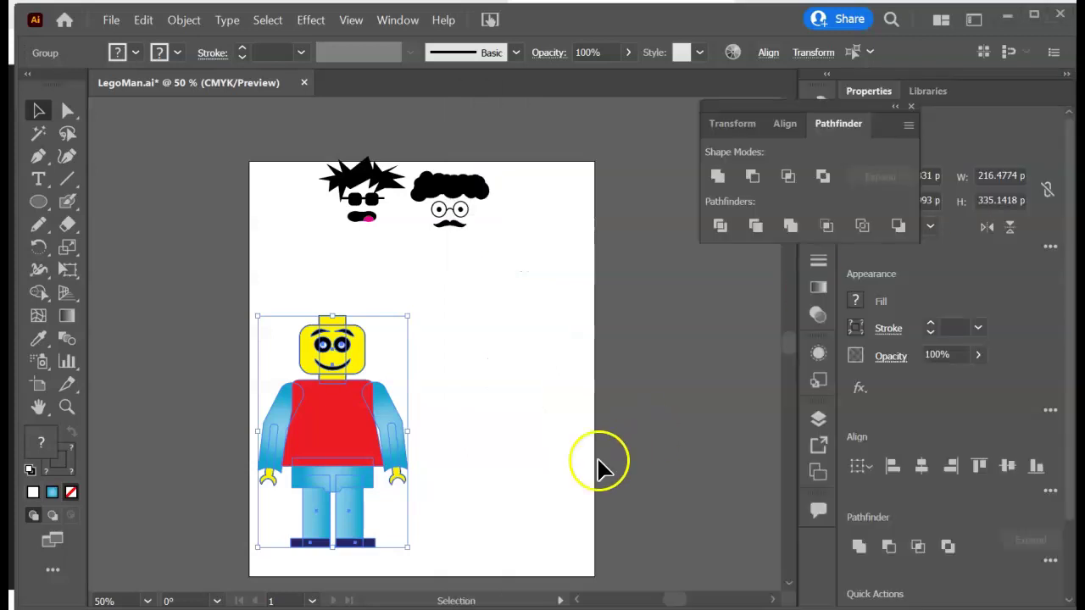
click(536, 463)
drag(343, 344, 593, 237)
drag(458, 195, 343, 330)
click(177, 308)
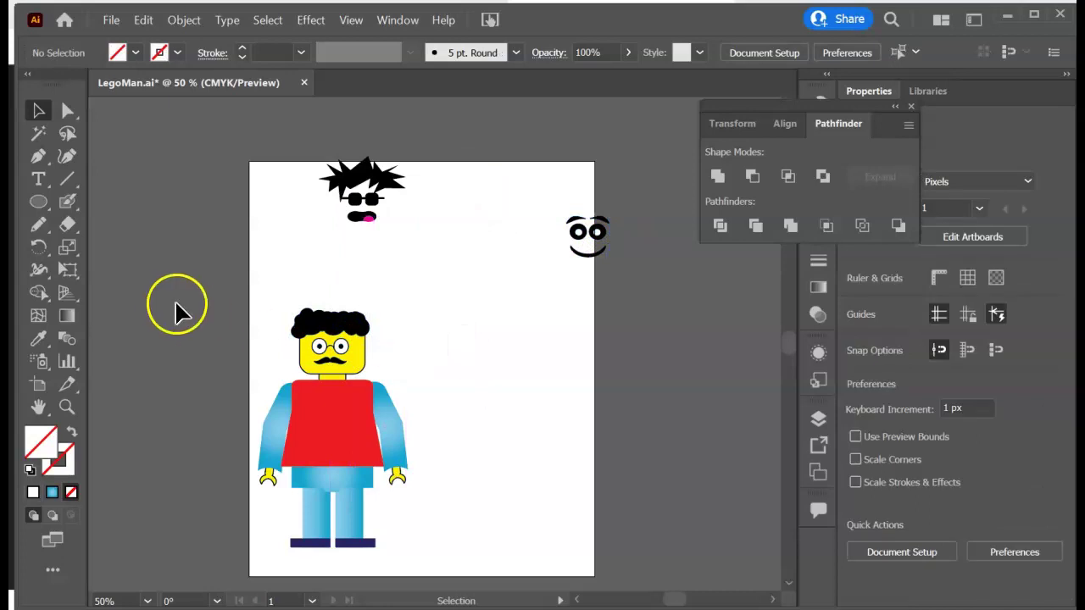
drag(382, 444, 474, 538)
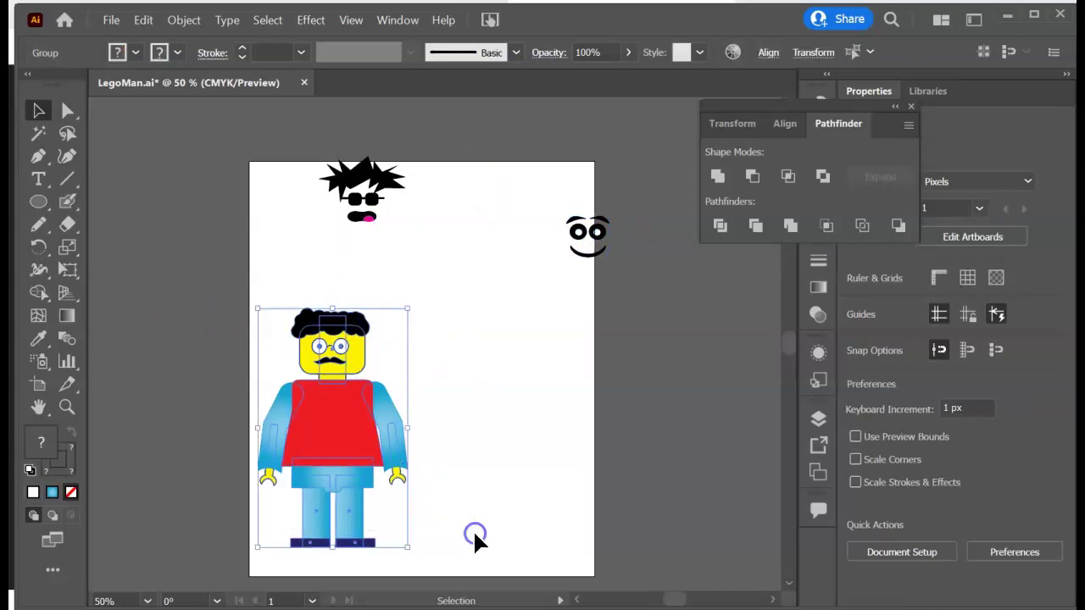
click(110, 21)
- Export the selected curly-haired figure as a 2x PNG asset renamed legocurlyguy
click(198, 383)
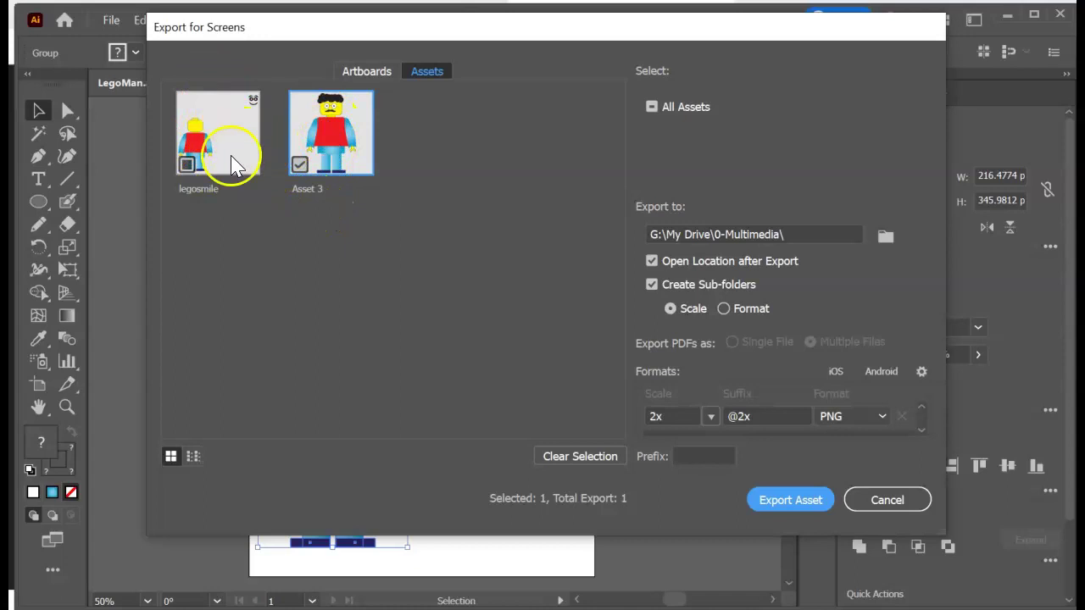
double_click(312, 188)
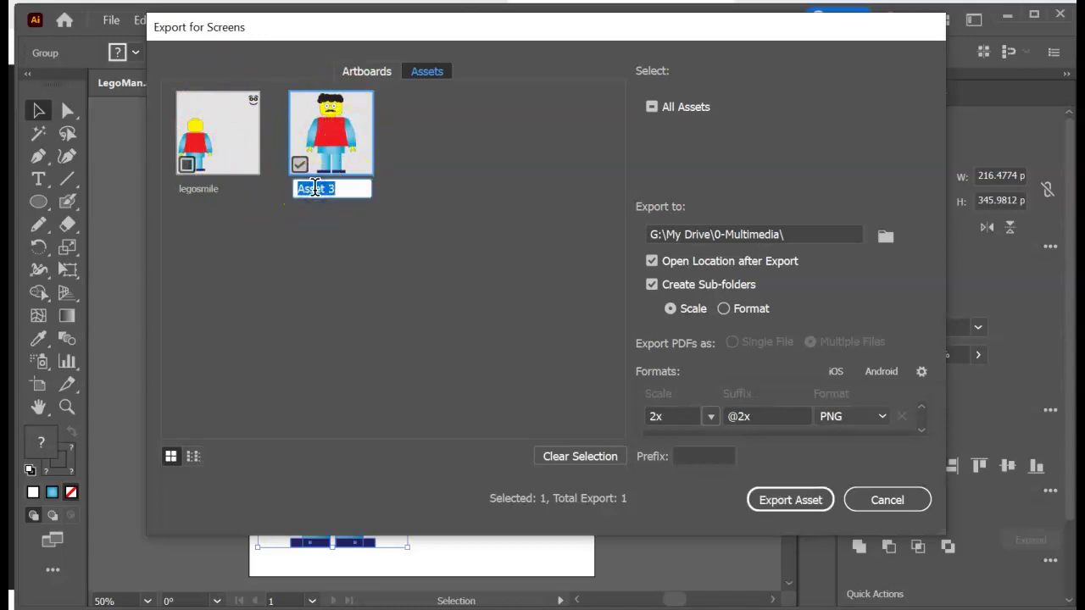
text(legocurlyguy)
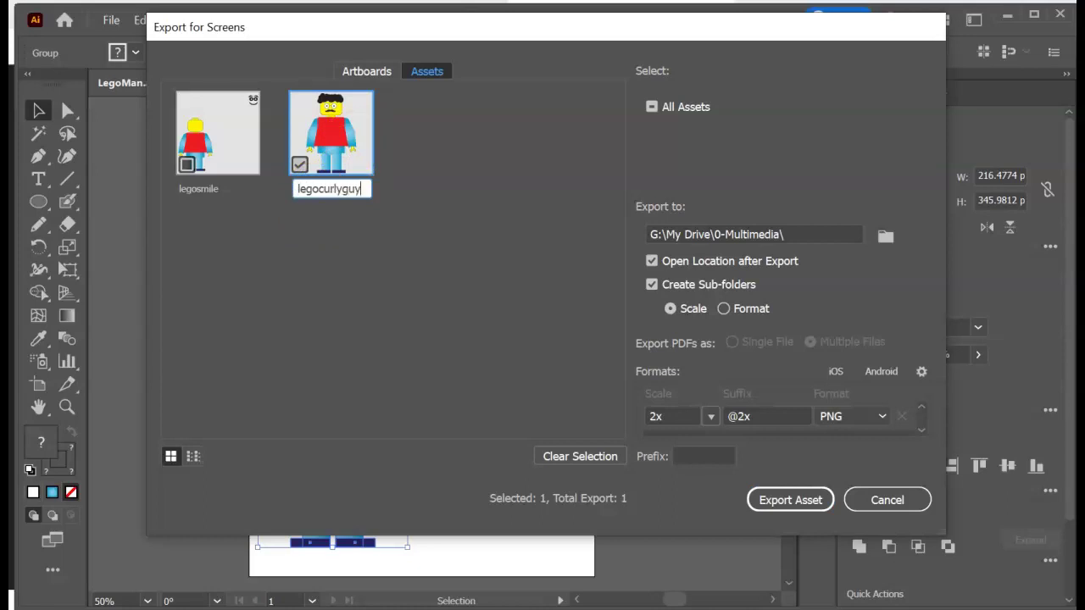
click(342, 282)
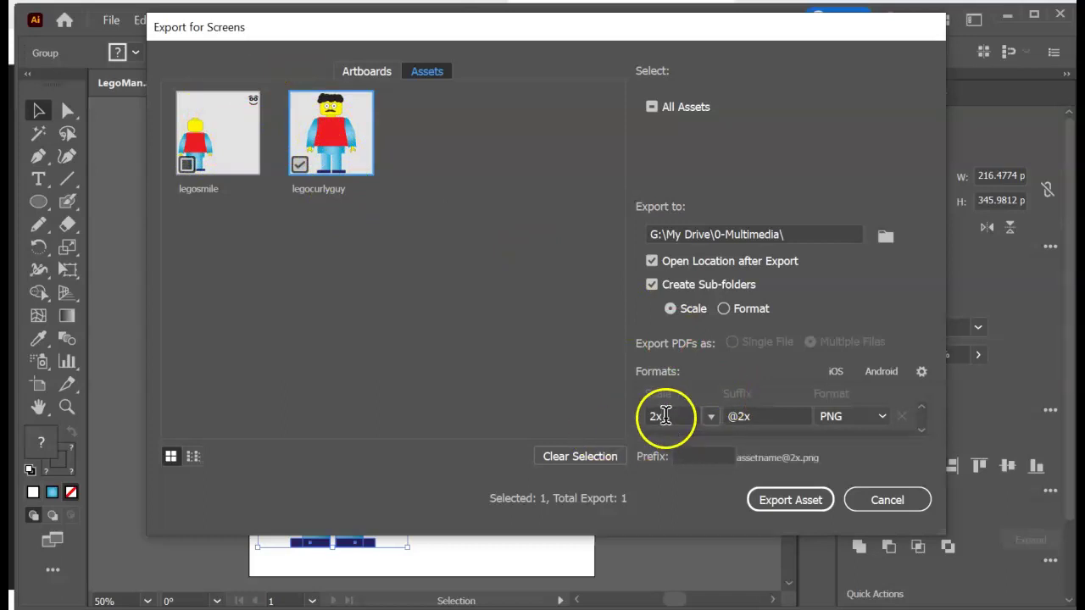
click(790, 502)
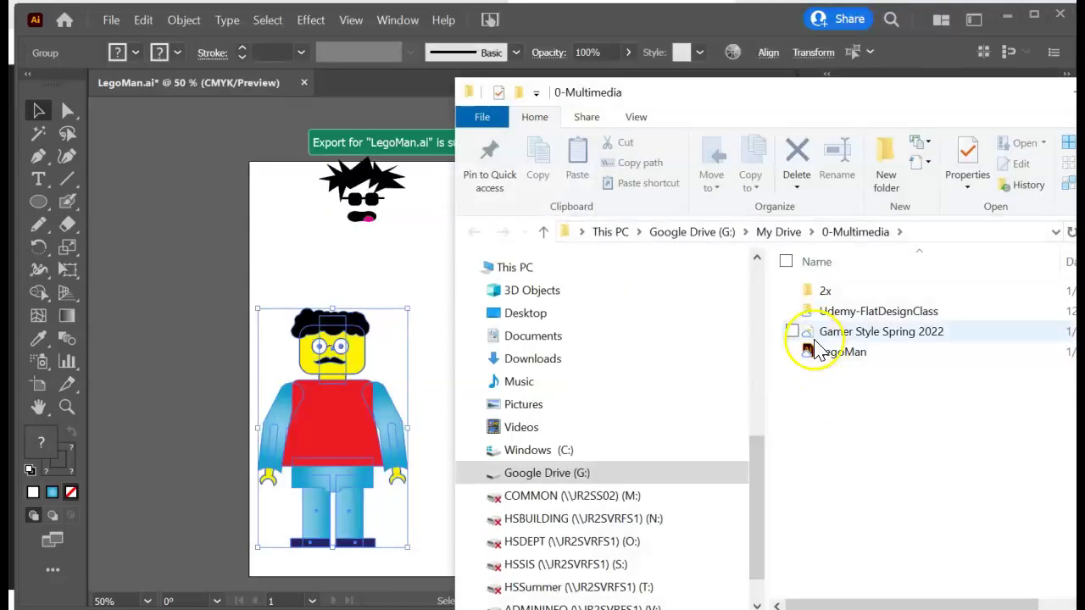
- Open the 2x folder to view the legocurlyguy@2x and legosmile@2x images
double_click(814, 288)
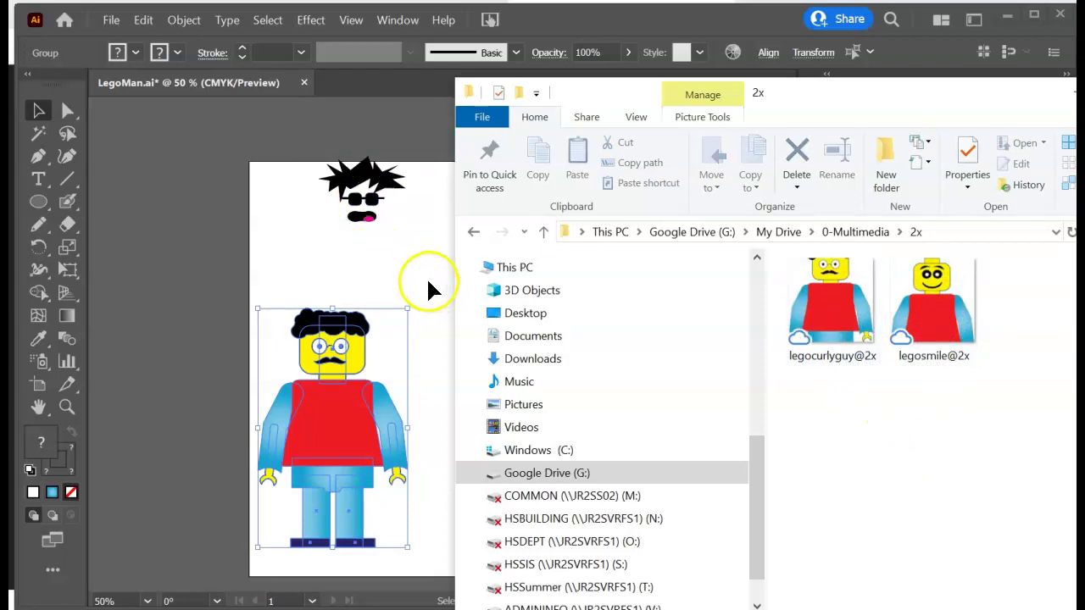
- Replace the curly hair with the spiky hair and sunglasses face, then select the whole figure
click(523, 279)
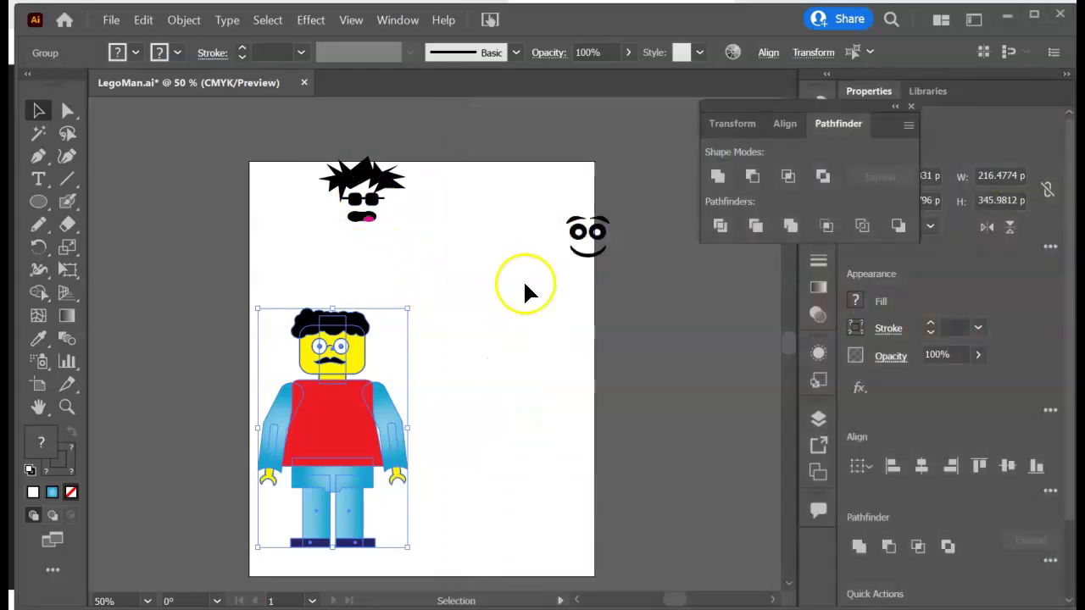
drag(347, 326, 515, 170)
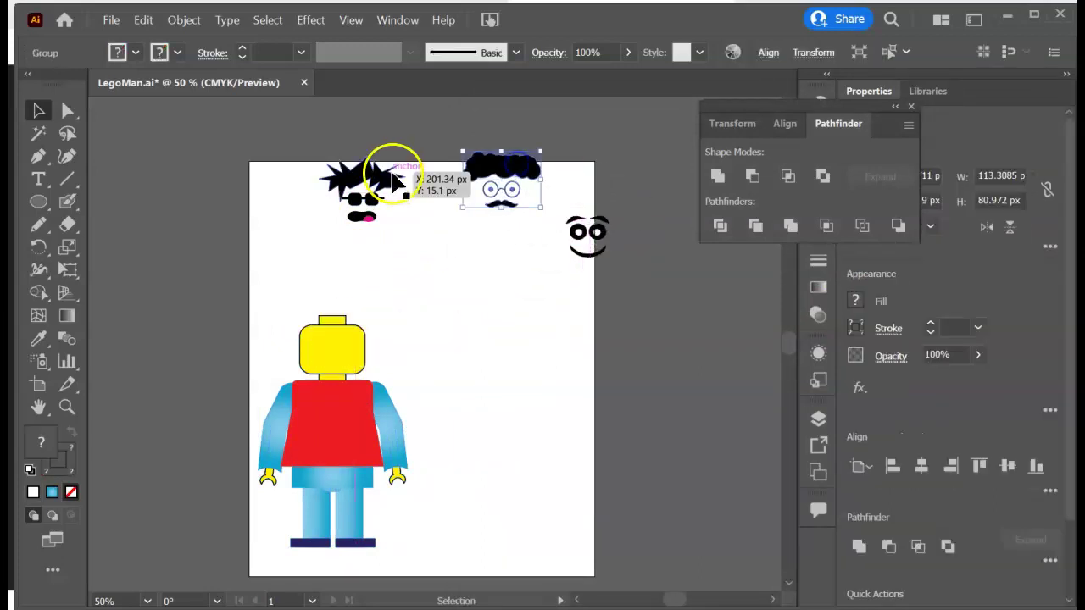
drag(395, 170, 355, 319)
drag(359, 327, 359, 327)
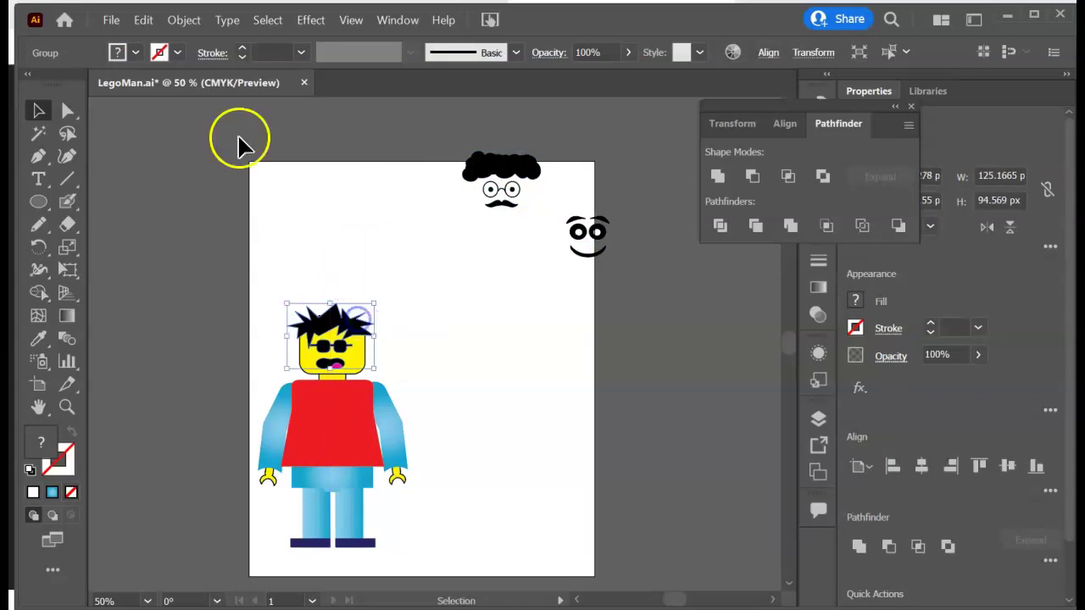
click(237, 258)
drag(312, 477, 460, 581)
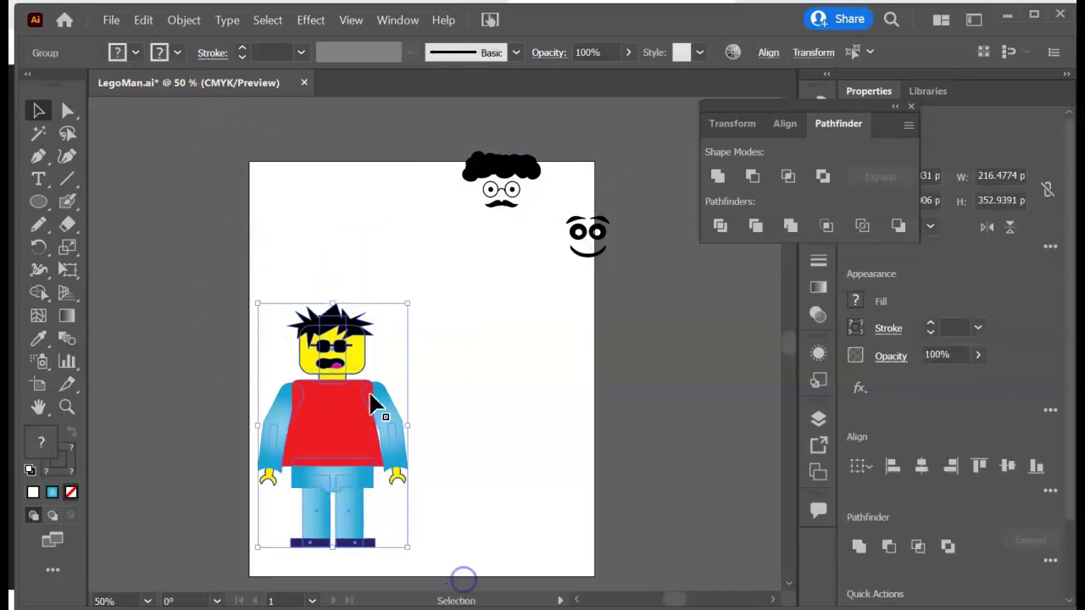
- Export the selected figure for screens and rename the Asset 4 asset to legorocker
click(110, 26)
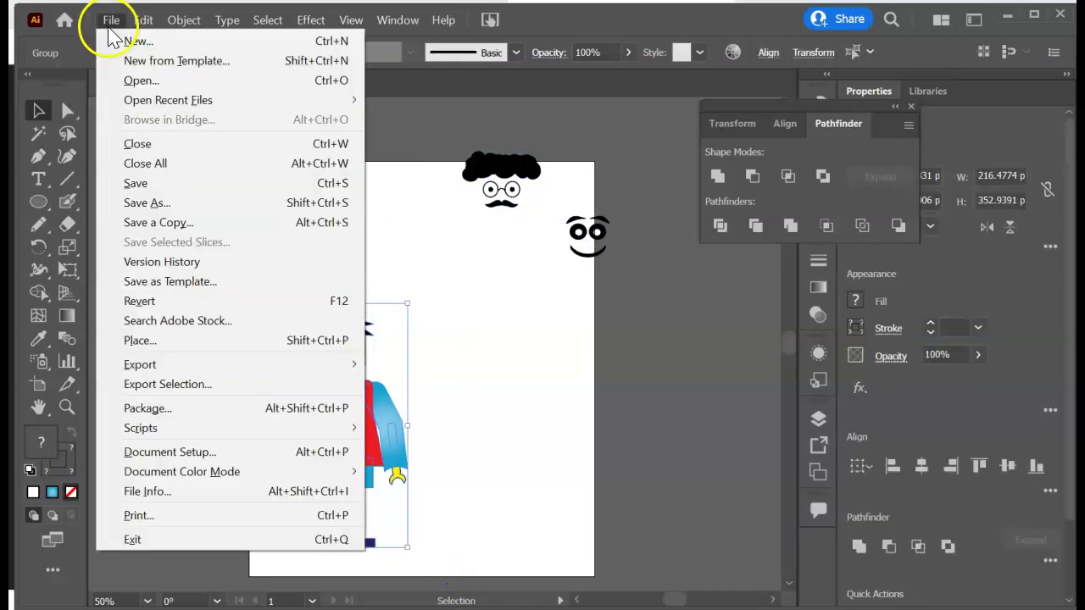
click(206, 383)
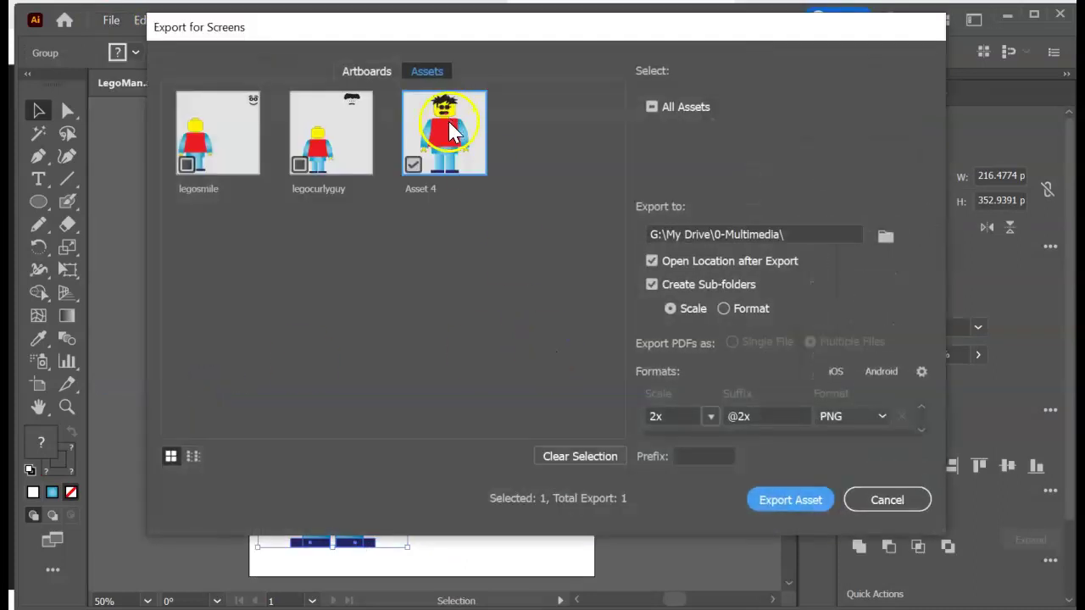
double_click(428, 188)
text(legorocker)
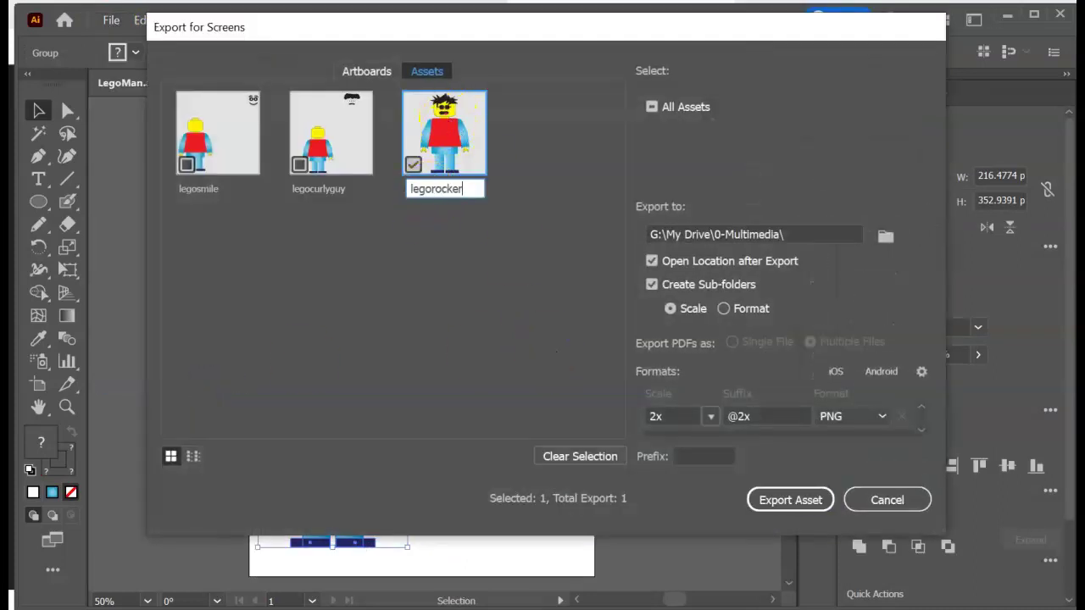
key(Return)
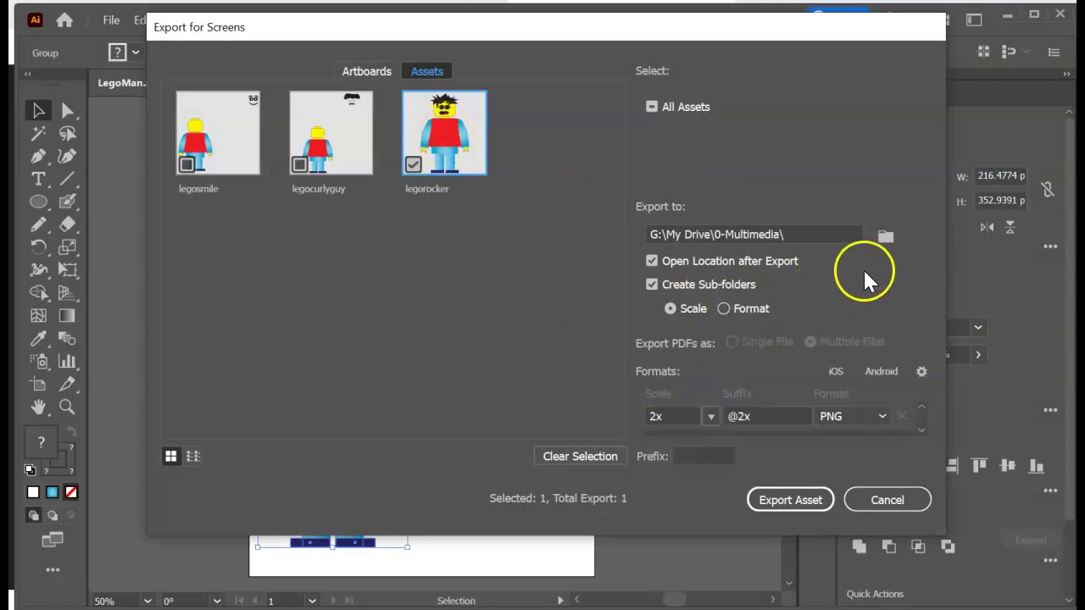
click(804, 502)
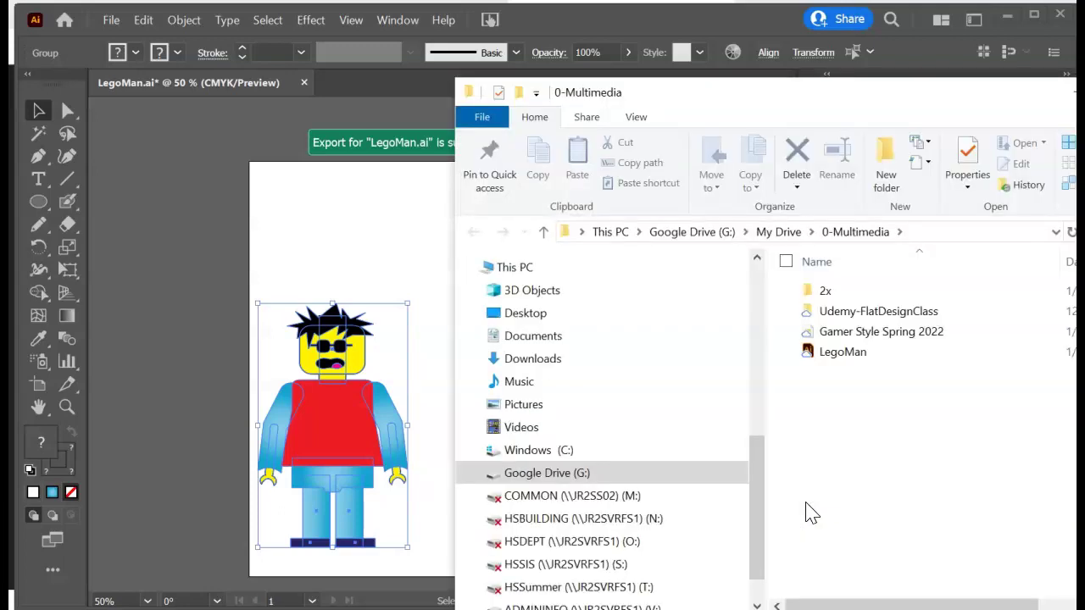
double_click(811, 290)
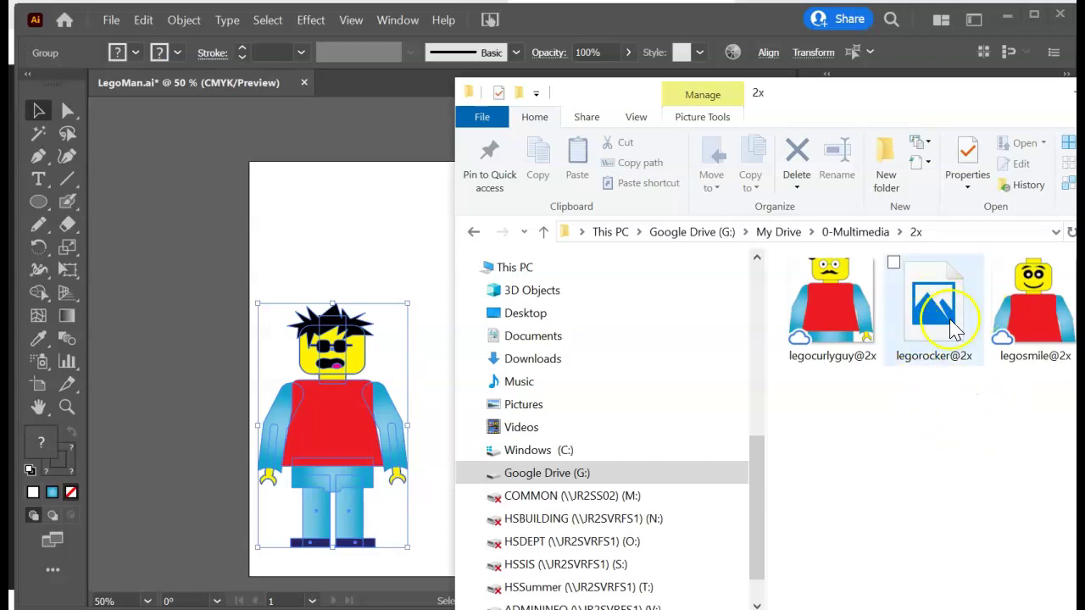
click(936, 400)
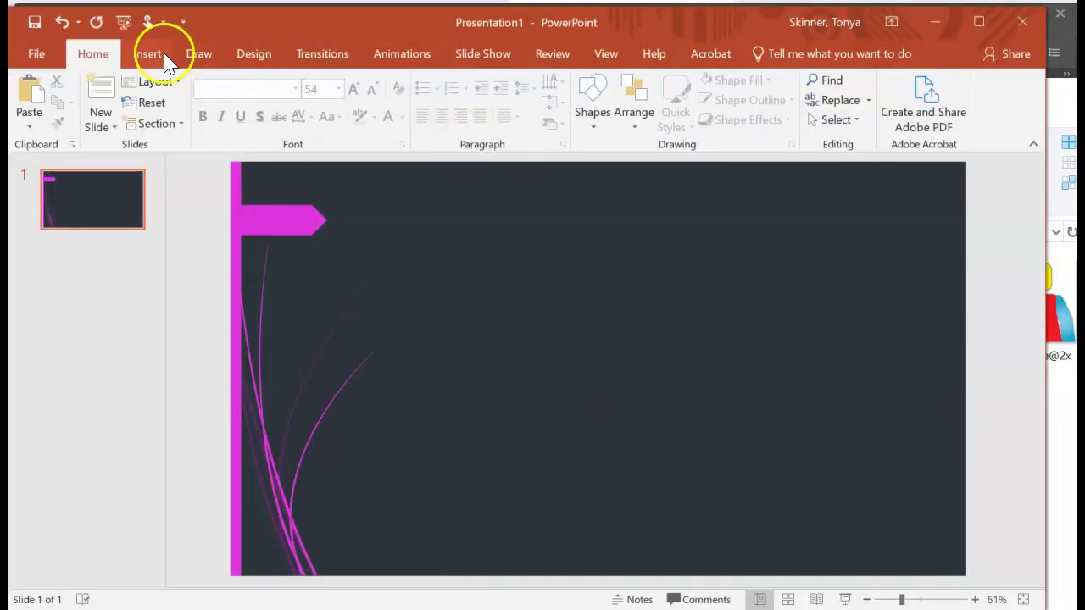
- Browse the Insert Picture dialog to Google Drive > My Drive > 0-Multimedia > 2x
click(148, 55)
click(120, 113)
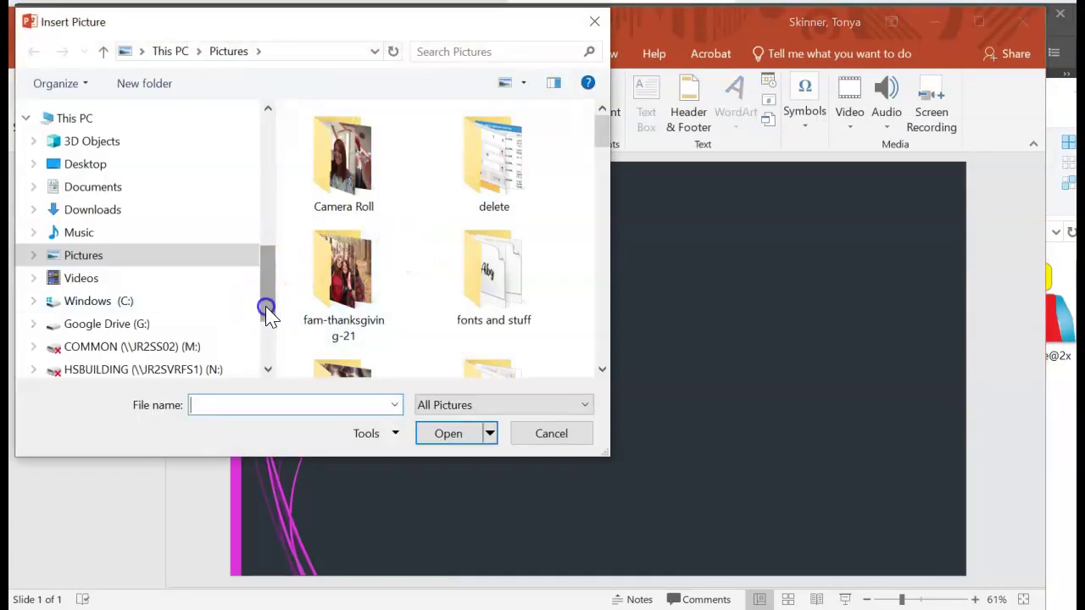
drag(268, 313, 266, 305)
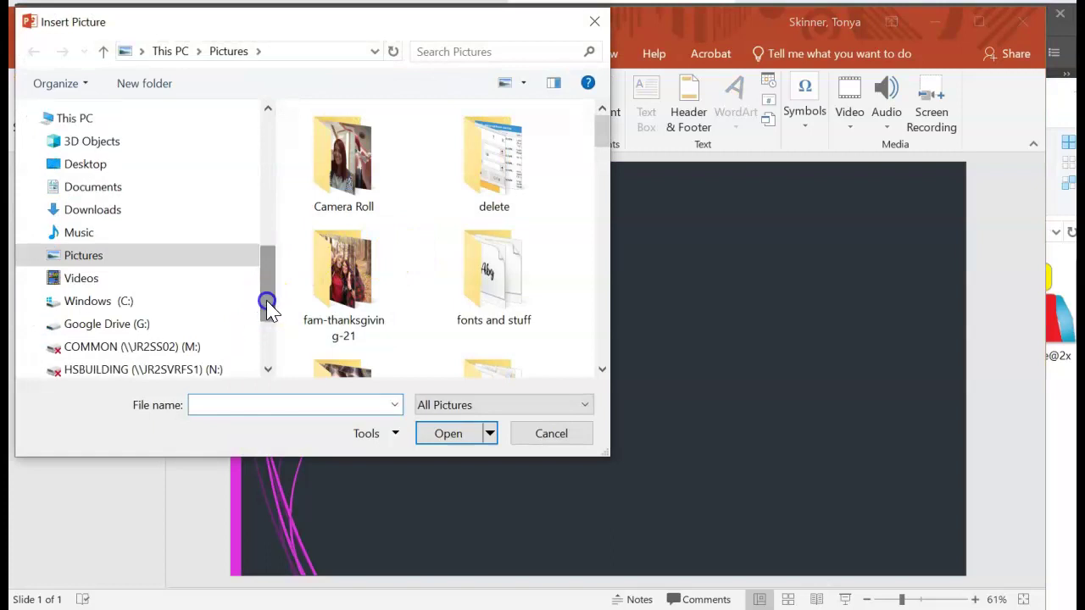
click(96, 327)
click(373, 184)
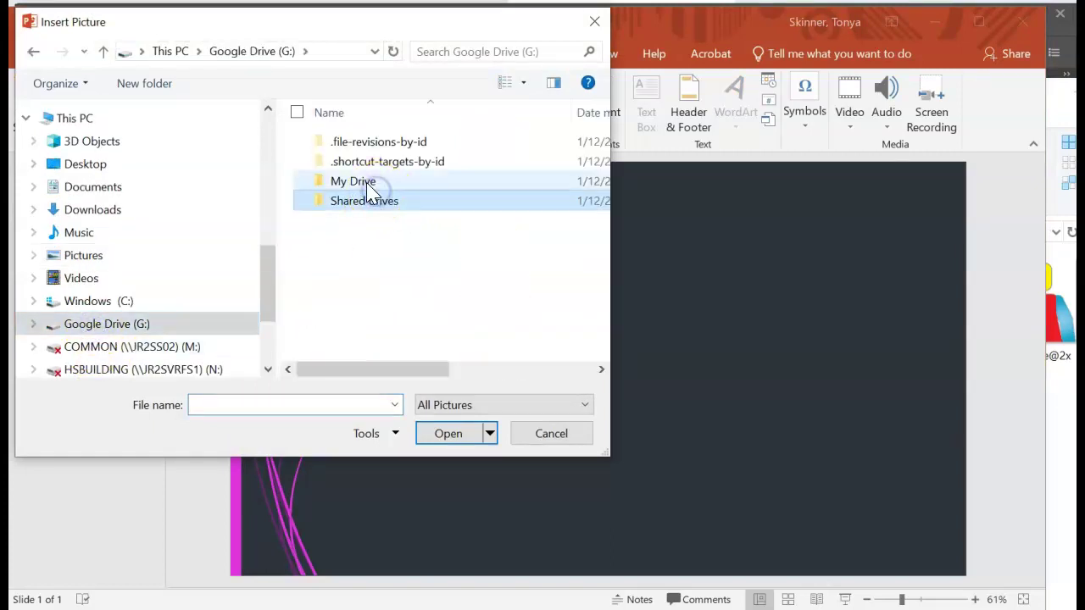
double_click(370, 184)
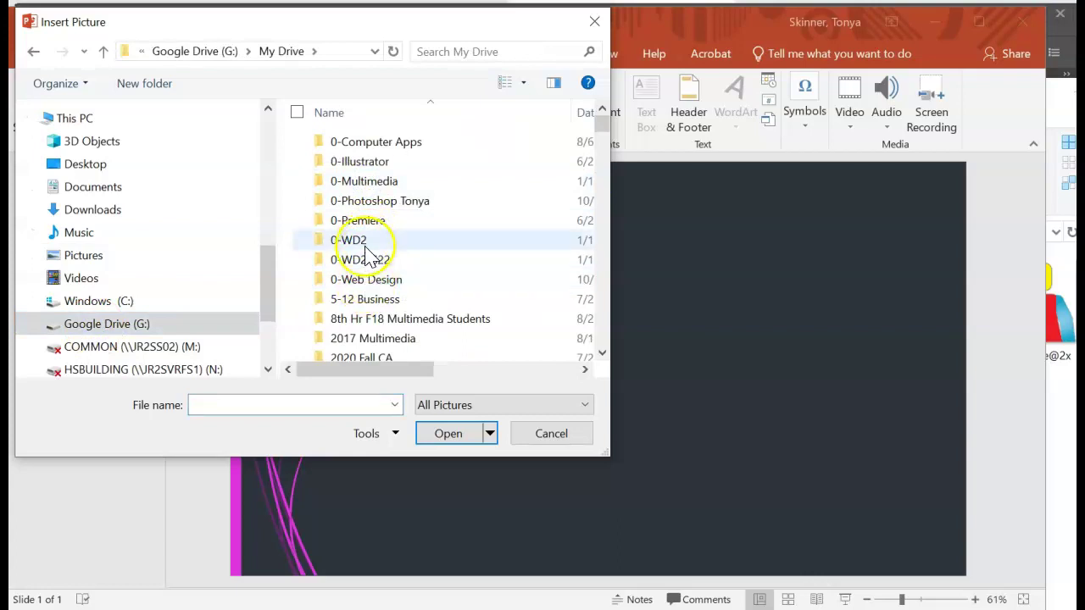
click(391, 182)
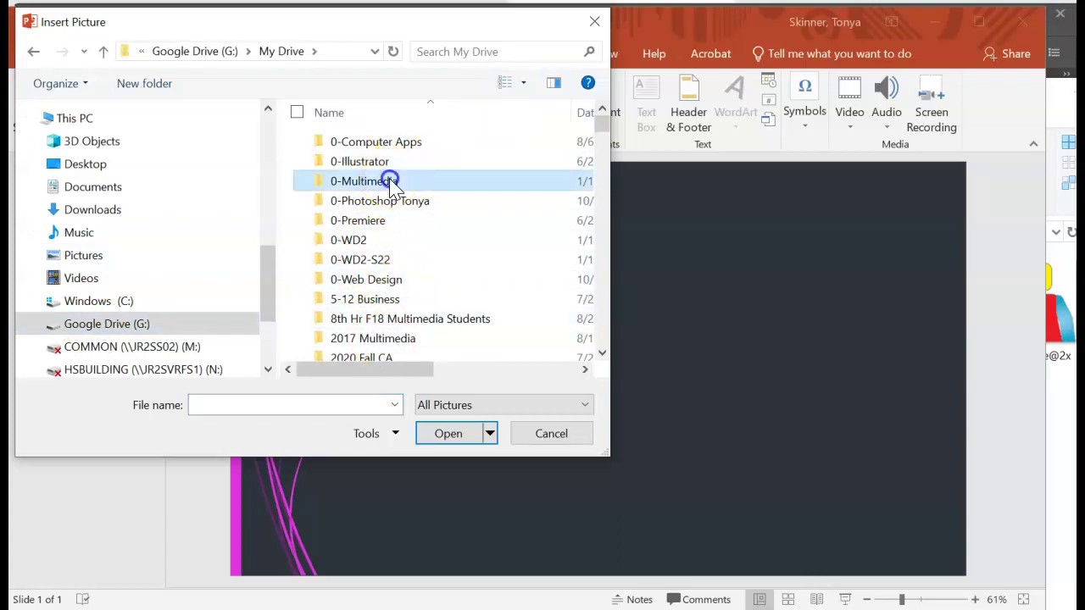
double_click(391, 183)
double_click(330, 141)
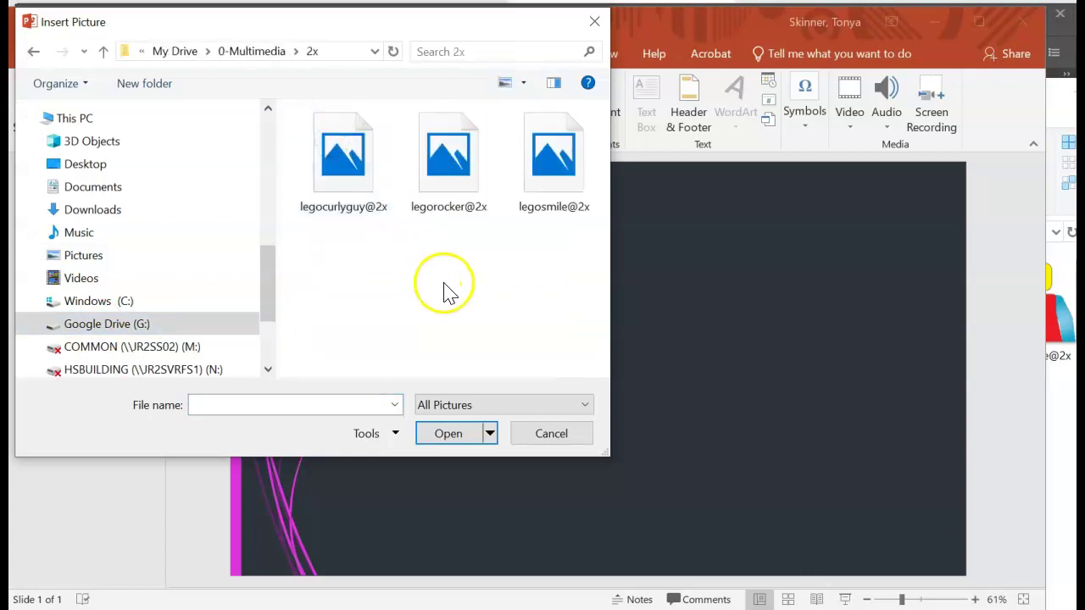
- Insert legocurlyguy@2x and move it to the centre of the slide
click(360, 200)
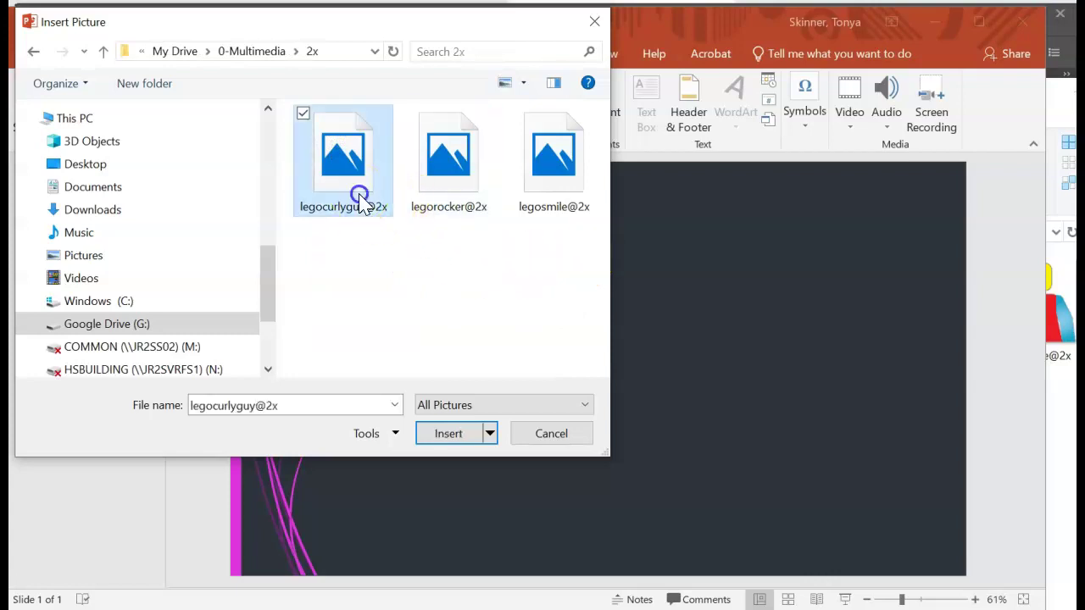
double_click(359, 200)
drag(599, 368, 491, 408)
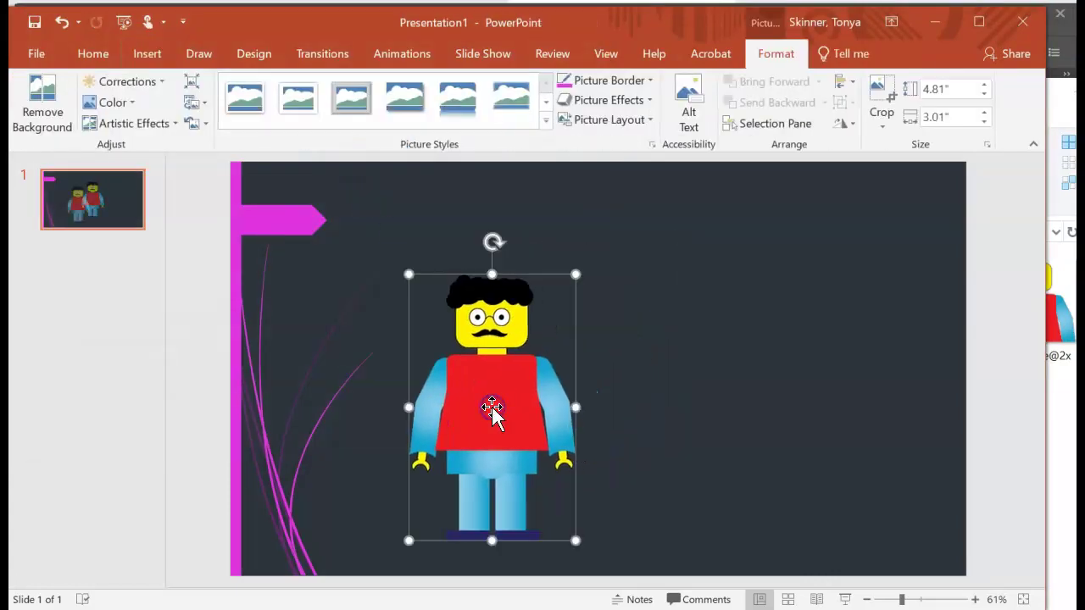
click(437, 210)
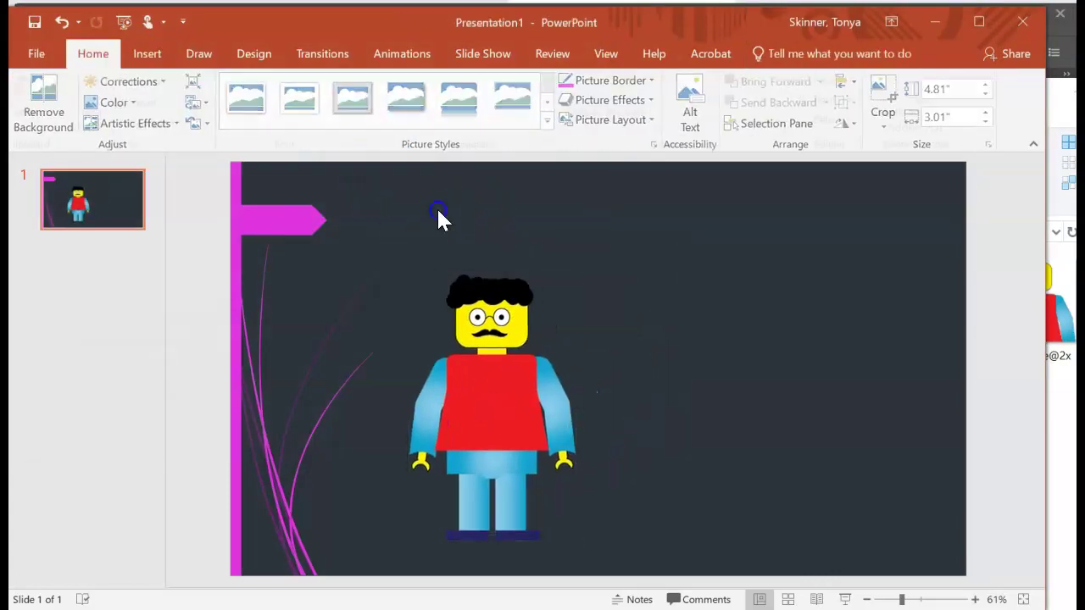
- Insert legorocker@2x and place it to the right of the curly-haired figure
click(150, 53)
click(113, 95)
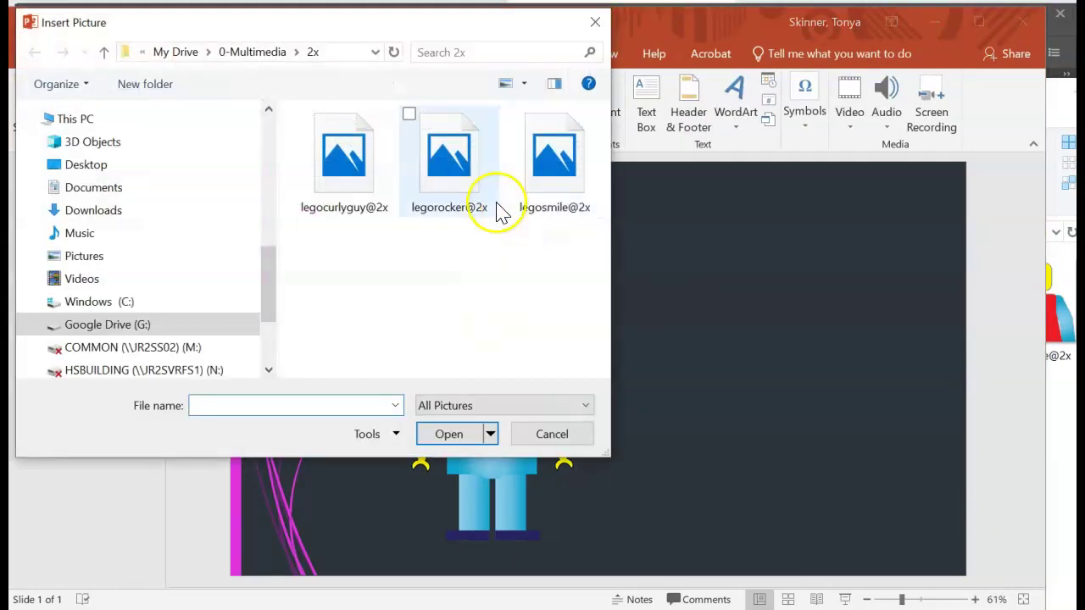
double_click(467, 185)
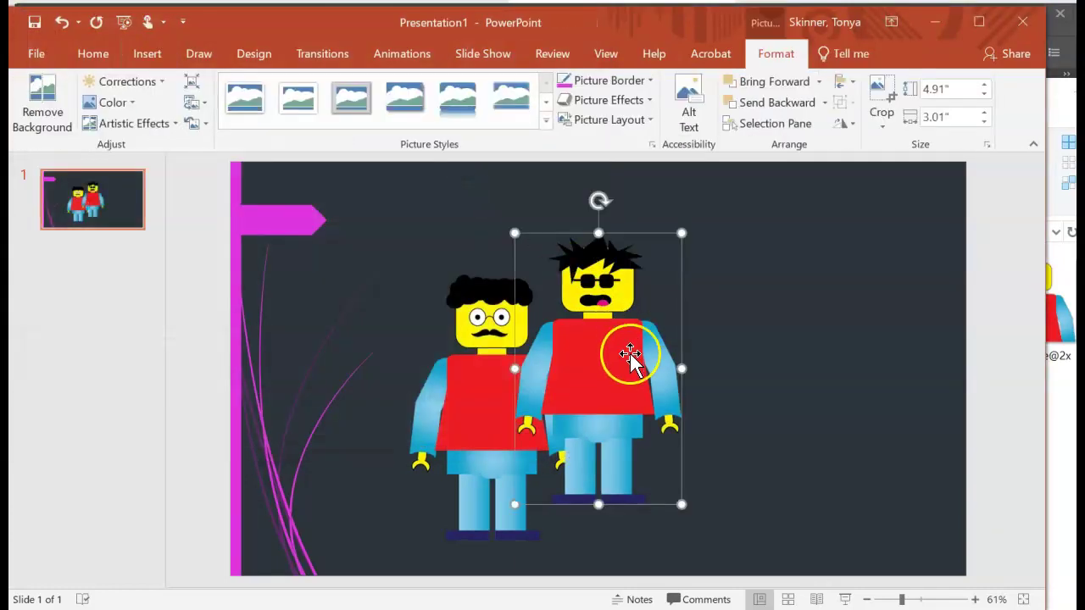
drag(630, 356, 741, 415)
click(874, 415)
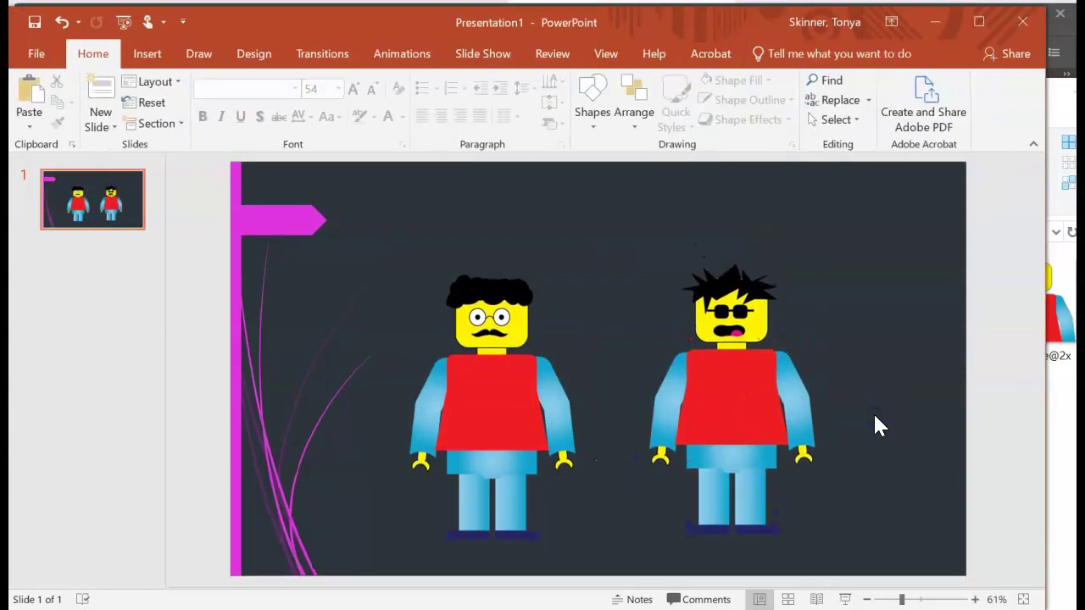